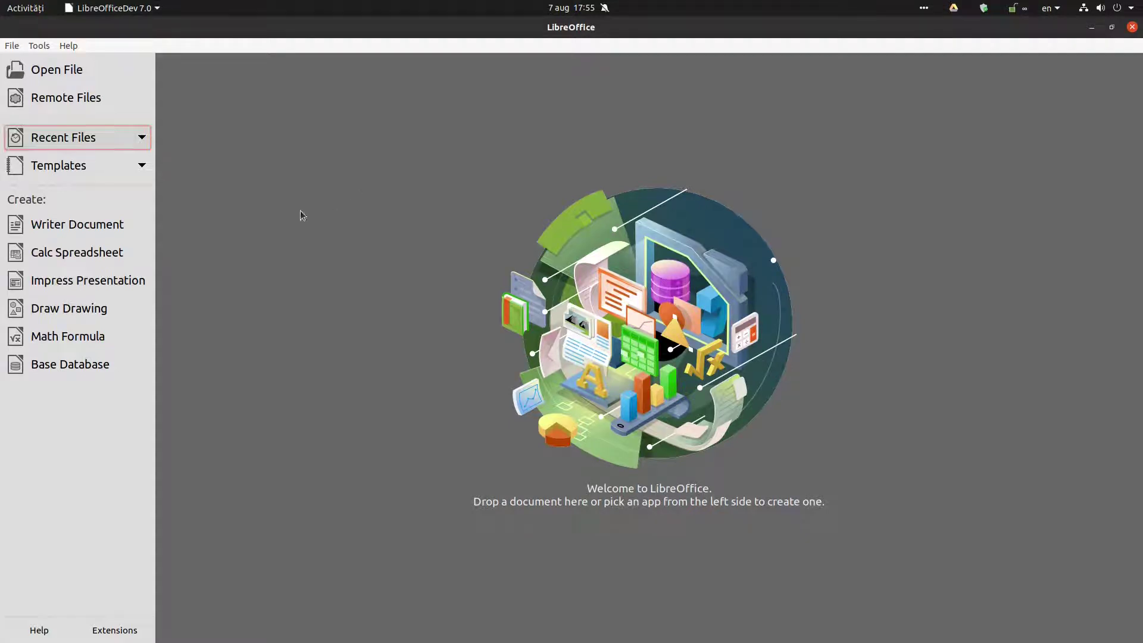
- Create a new blank Writer document (Untitled 1) from the Start Center
{"action": "left_click", "coordinate": [87, 225]}
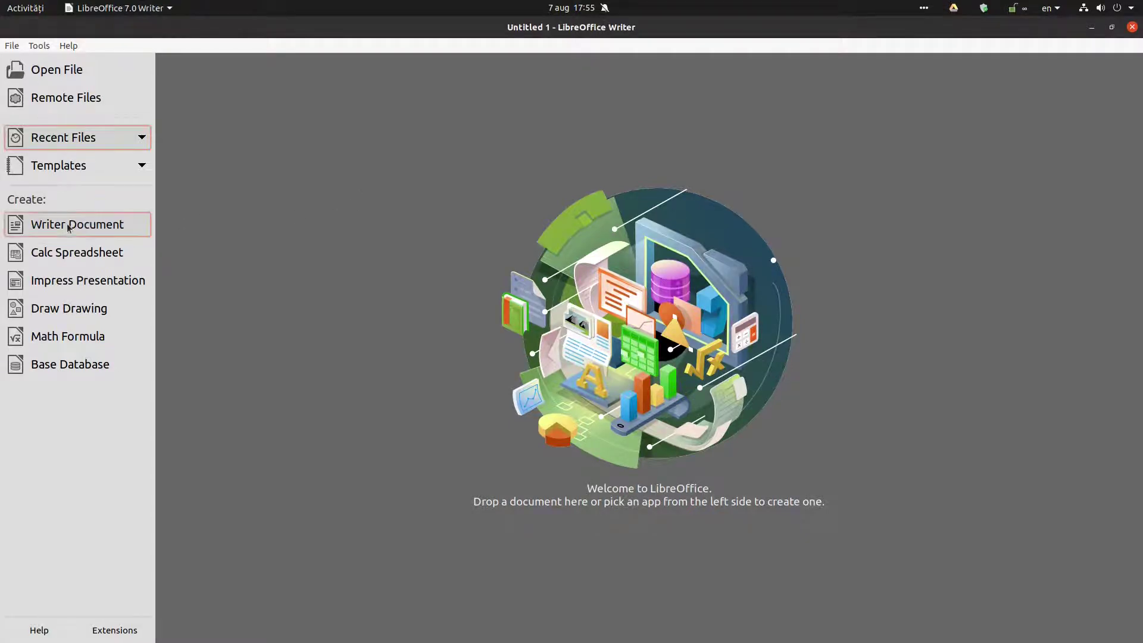
{"action": "scroll", "coordinate": [347, 312], "scroll_direction": "up", "scroll_amount": 2, "text": "ctrl"}
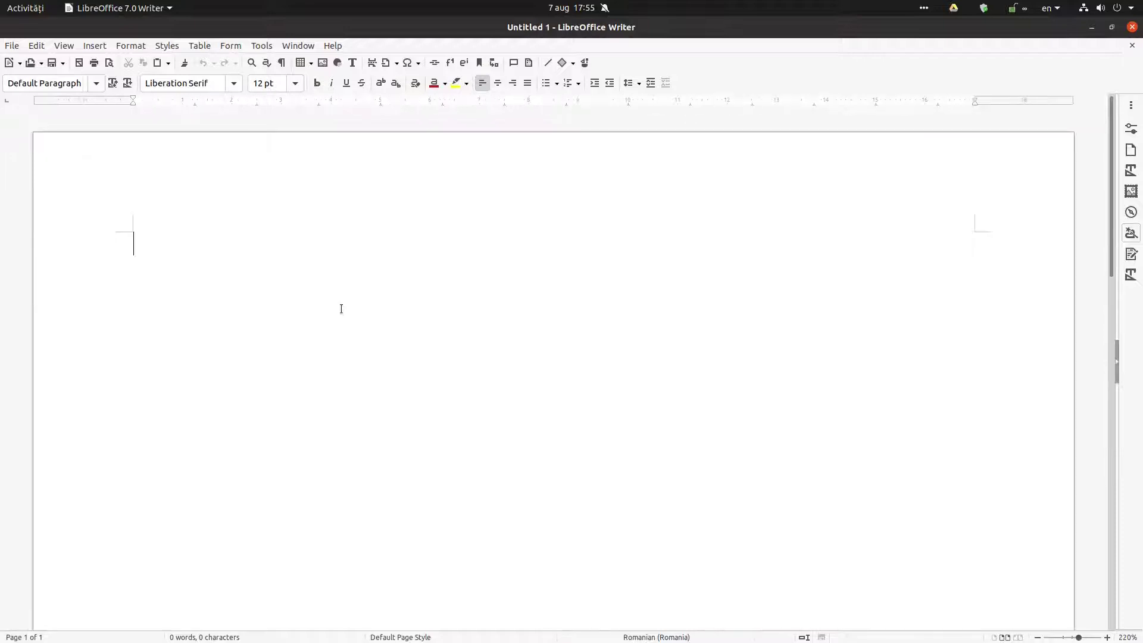
{"action": "scroll", "coordinate": [340, 308], "scroll_direction": "up", "scroll_amount": 2, "text": "ctrl"}
{"action": "type", "text": "dt"}
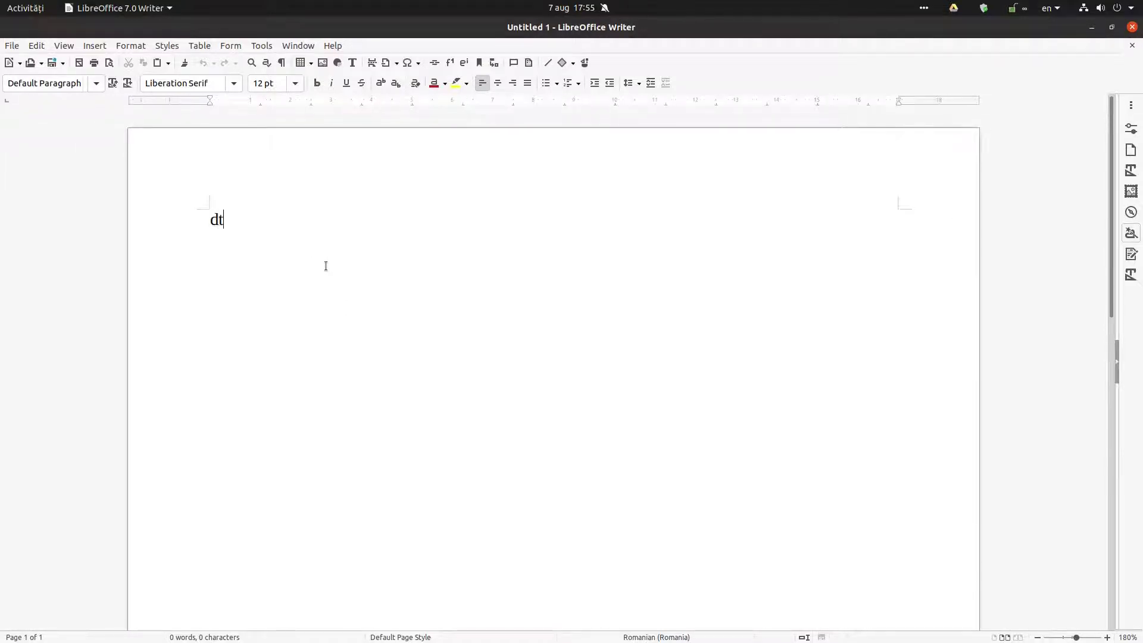
- Expand 'dt' into a dummy-text story paragraph and set its language to None
{"action": "key", "text": "F3"}
{"action": "key", "text": "ctrl+a"}
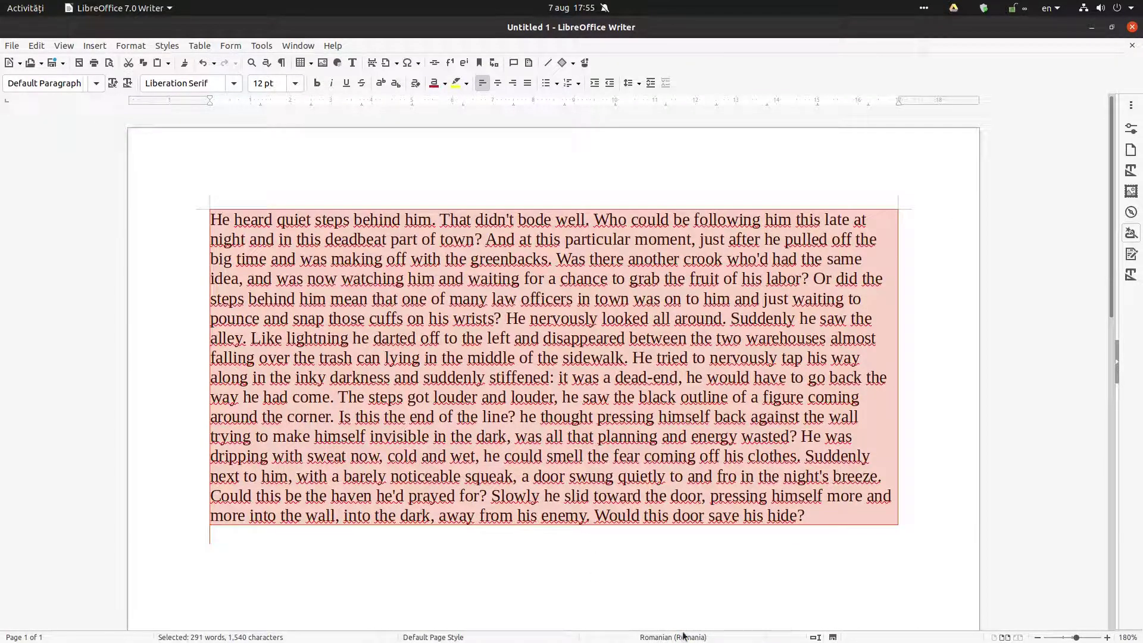
{"action": "left_click", "coordinate": [683, 635]}
{"action": "left_click", "coordinate": [732, 581]}
{"action": "left_click", "coordinate": [566, 438]}
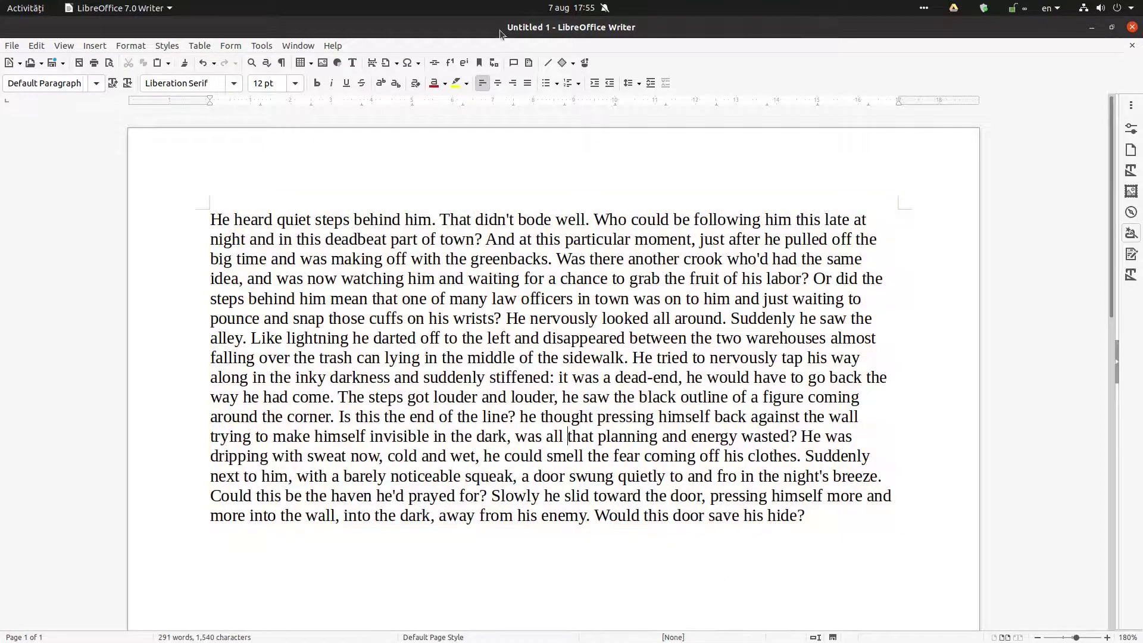
- Make the paragraph justified, 20 pt and bold
{"action": "left_click", "coordinate": [528, 82]}
{"action": "left_click", "coordinate": [513, 223]}
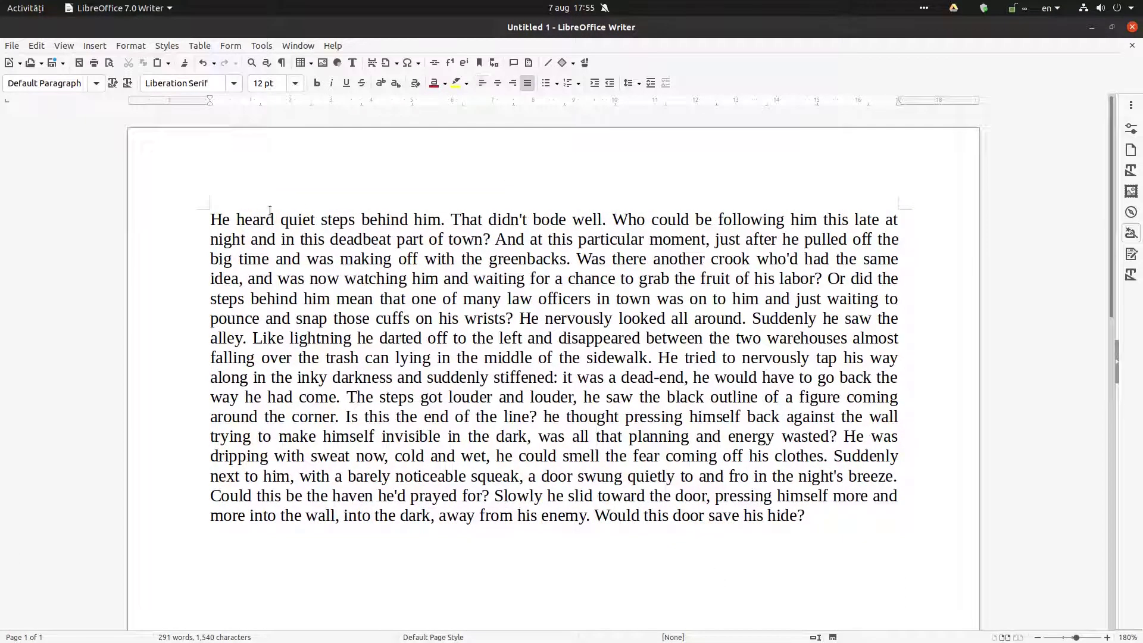
{"action": "left_click_drag", "start_coordinate": [211, 219], "coordinate": [804, 517]}
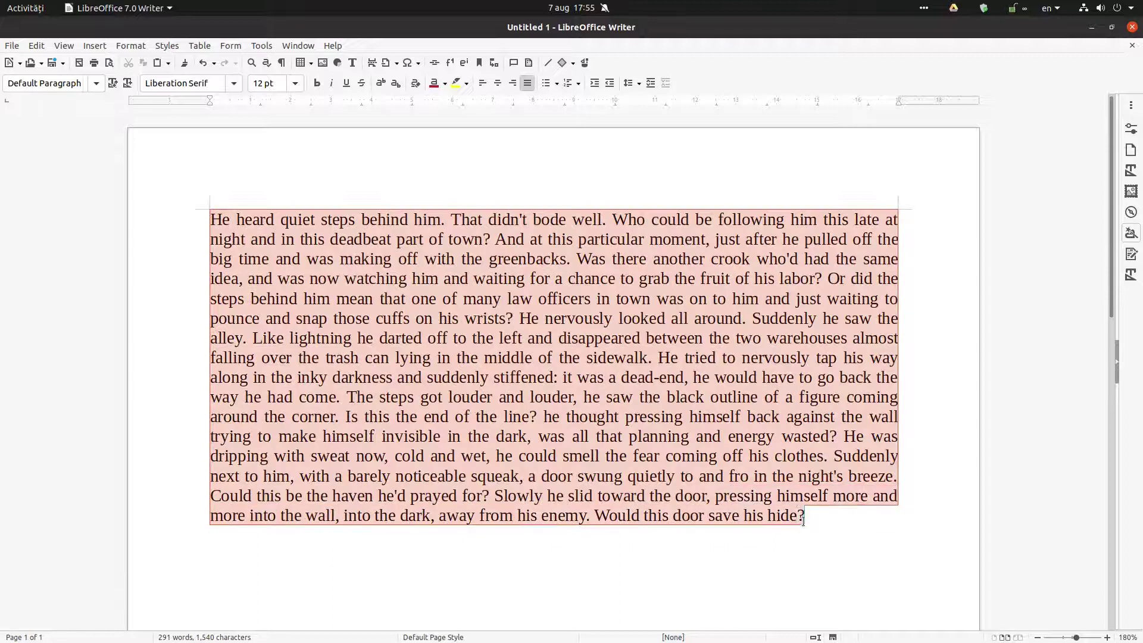
{"action": "left_click", "coordinate": [295, 83]}
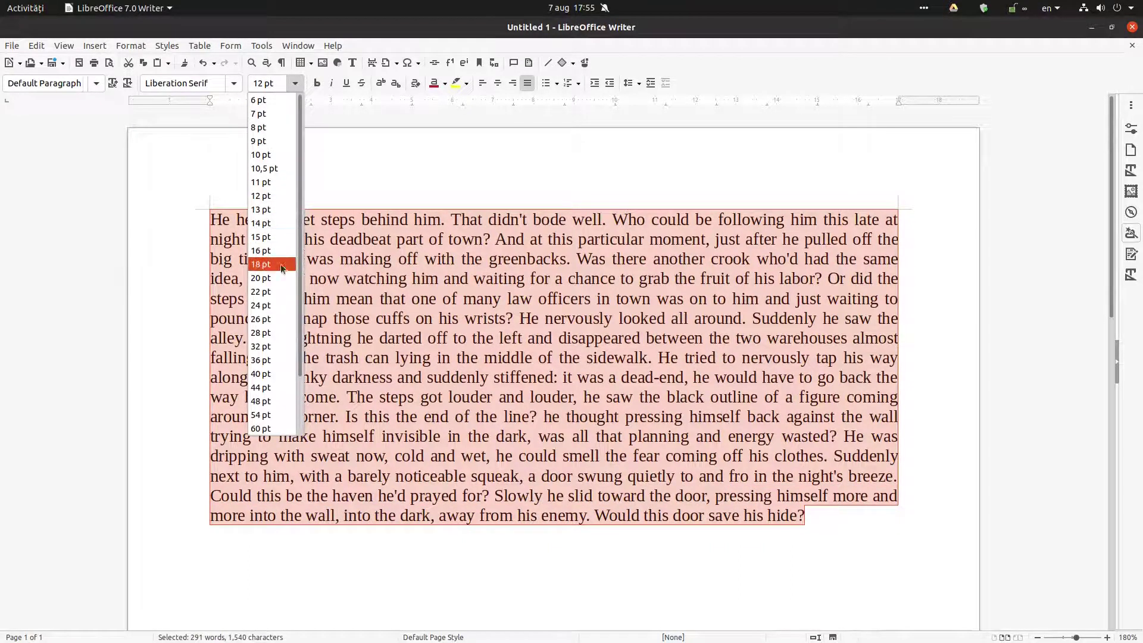
{"action": "left_click", "coordinate": [274, 278]}
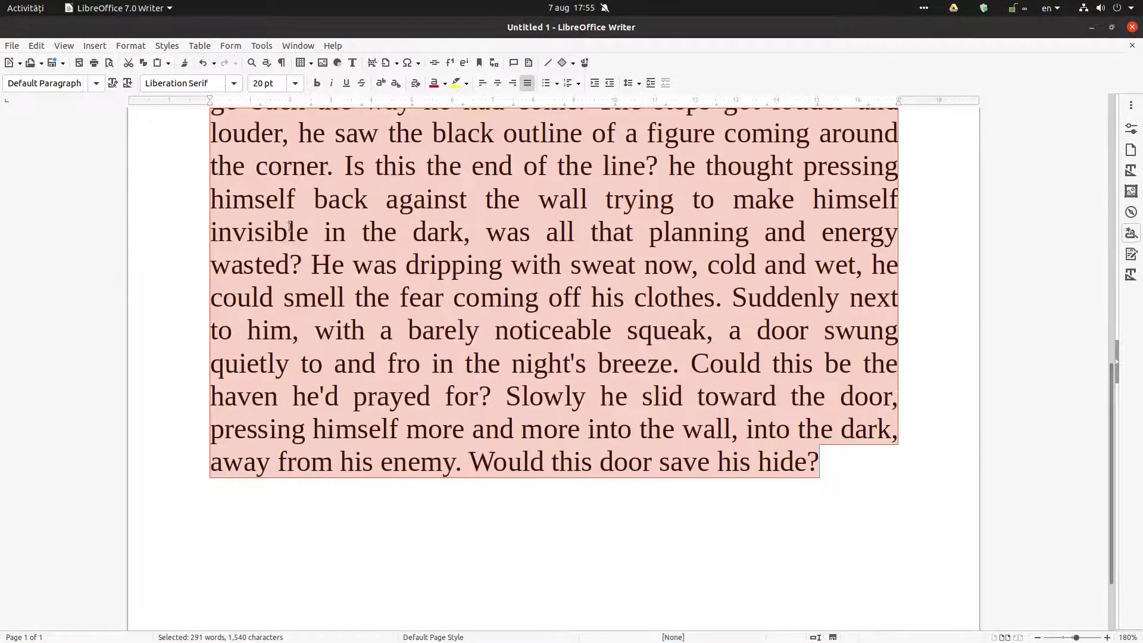
{"action": "left_click", "coordinate": [317, 83]}
{"action": "left_click", "coordinate": [348, 230]}
{"action": "scroll", "coordinate": [472, 274], "scroll_direction": "up", "scroll_amount": 3}
{"action": "scroll", "coordinate": [473, 272], "scroll_direction": "up", "scroll_amount": 3}
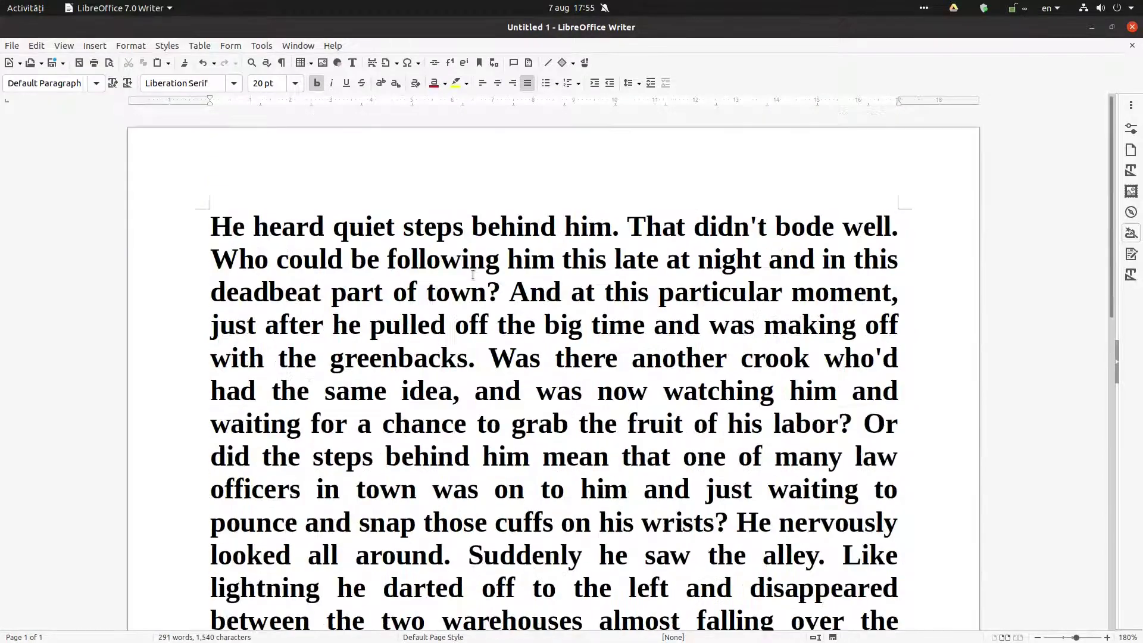
{"action": "scroll", "coordinate": [471, 272], "scroll_direction": "down", "scroll_amount": 2, "text": "ctrl"}
{"action": "scroll", "coordinate": [478, 276], "scroll_direction": "down", "scroll_amount": 1, "text": "ctrl"}
{"action": "scroll", "coordinate": [480, 276], "scroll_direction": "down", "scroll_amount": 1, "text": "ctrl"}
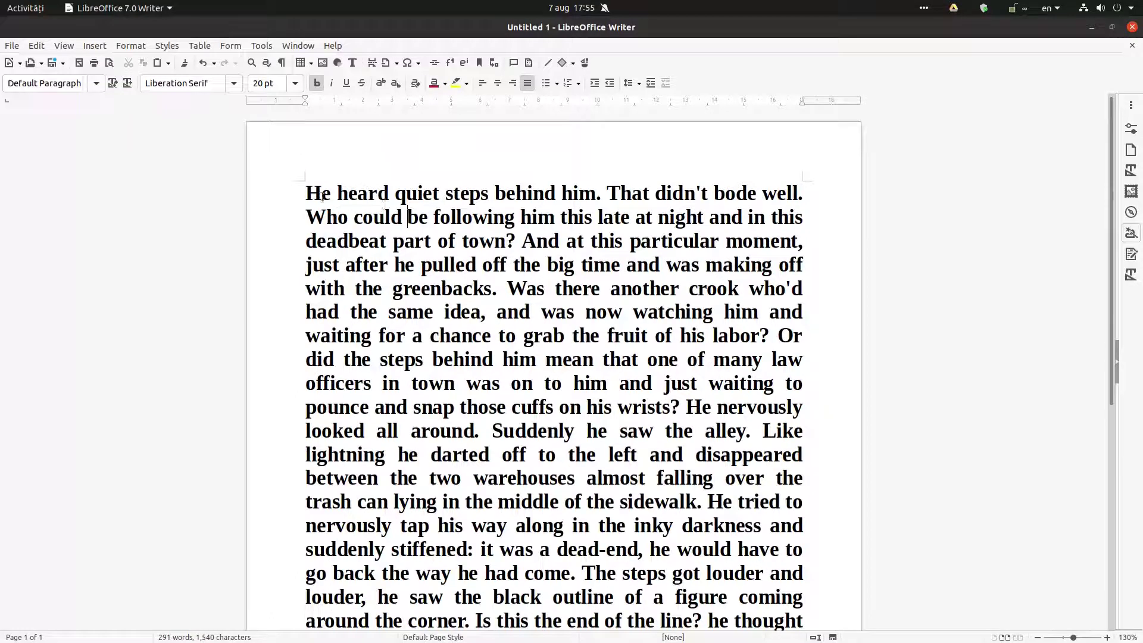
- Colour the sentence "That didn't bode well." purple
{"action": "left_click_drag", "start_coordinate": [308, 193], "coordinate": [450, 194]}
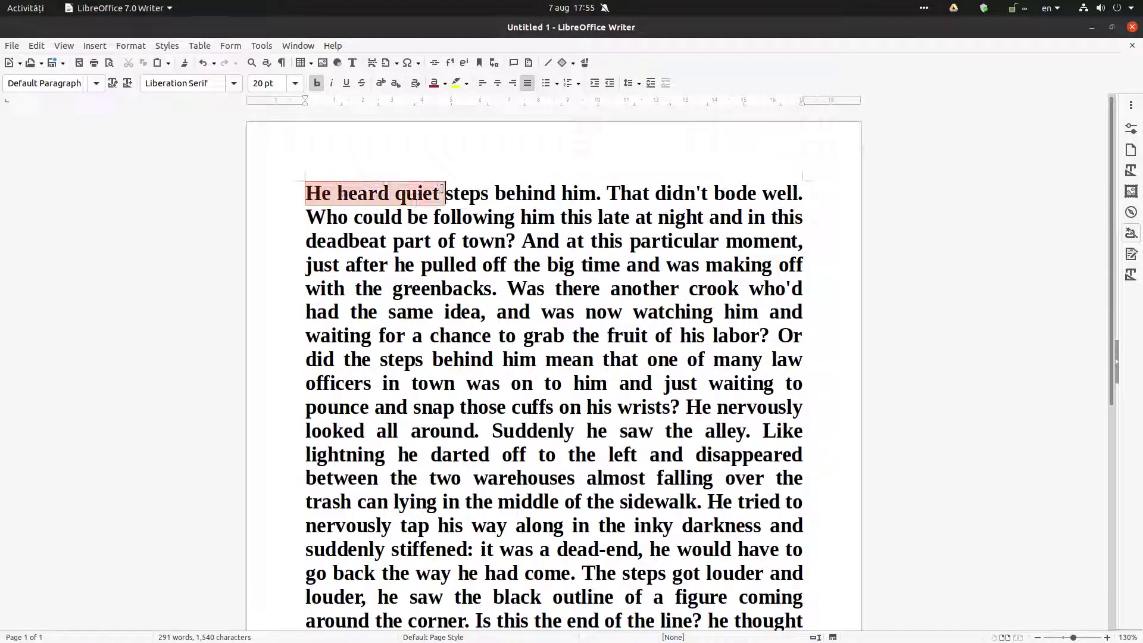
{"action": "left_click", "coordinate": [561, 193]}
{"action": "left_click", "coordinate": [602, 192]}
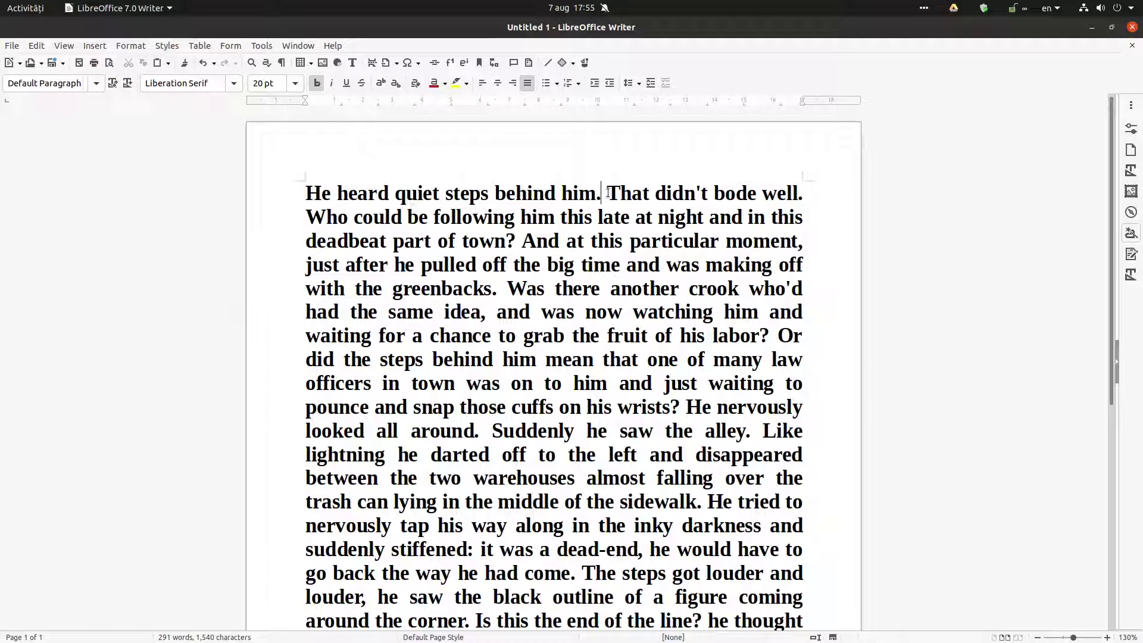
{"action": "left_click_drag", "start_coordinate": [607, 194], "coordinate": [803, 193]}
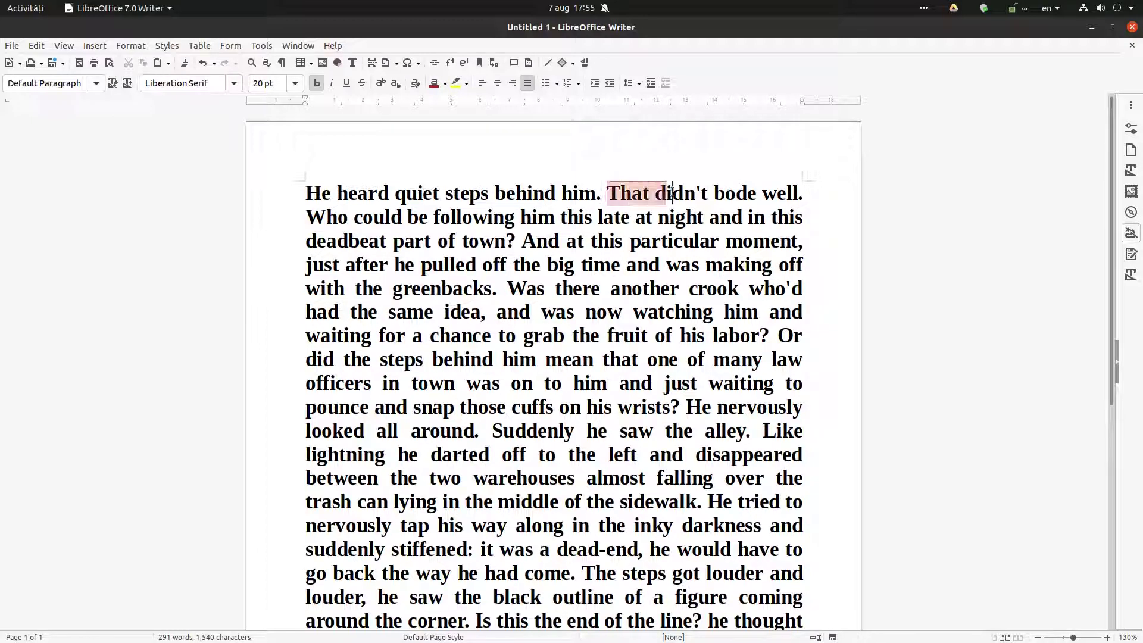
{"action": "left_click", "coordinate": [444, 83]}
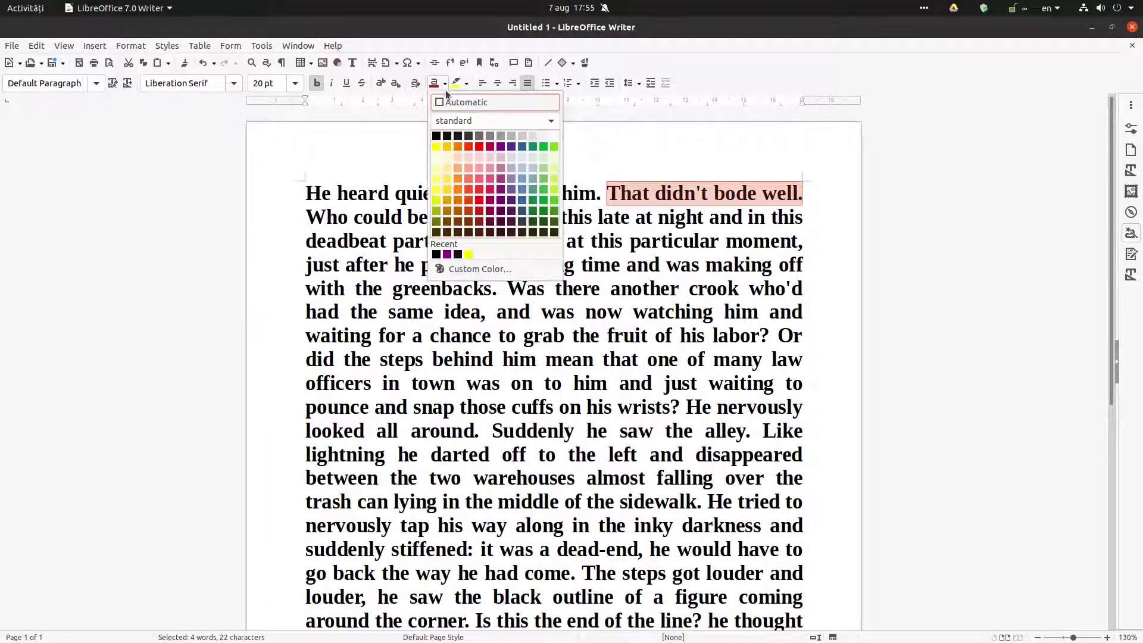
{"action": "left_click", "coordinate": [502, 148]}
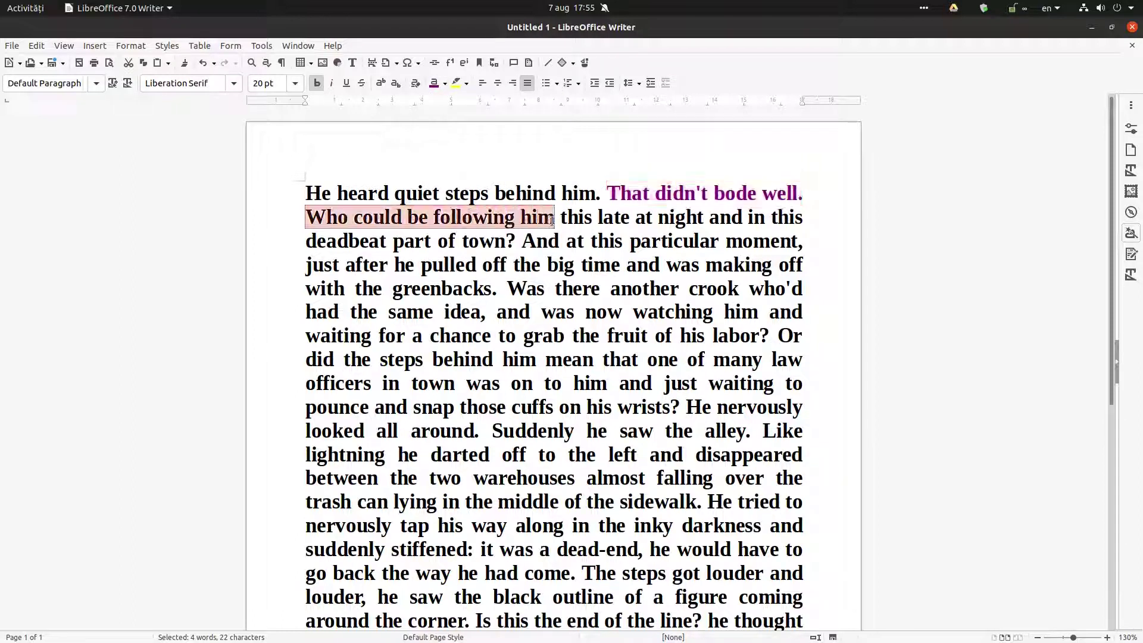
- Colour the sentence ending "part of town?" blue
{"action": "left_click_drag", "start_coordinate": [307, 215], "coordinate": [515, 241]}
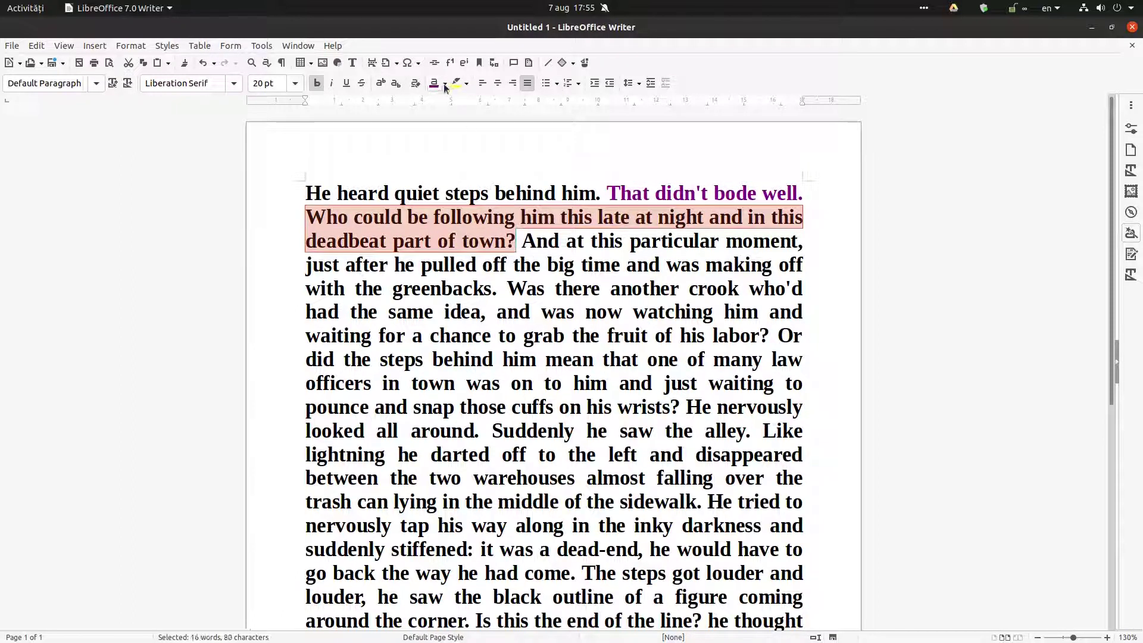
{"action": "left_click", "coordinate": [444, 84]}
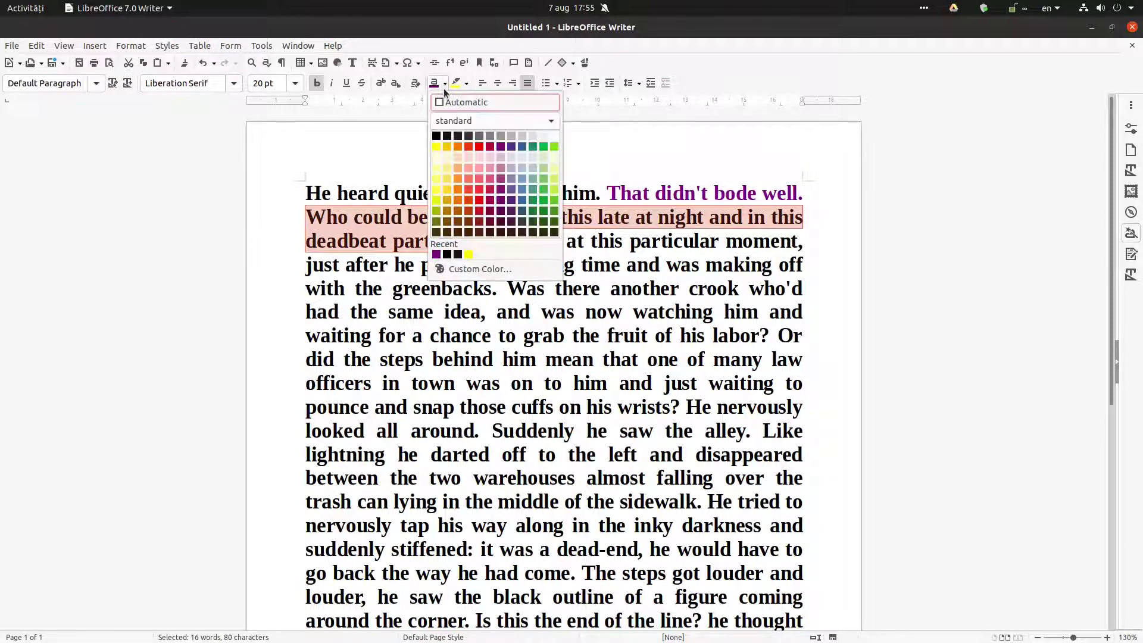
{"action": "left_click", "coordinate": [523, 148]}
{"action": "left_click", "coordinate": [512, 240]}
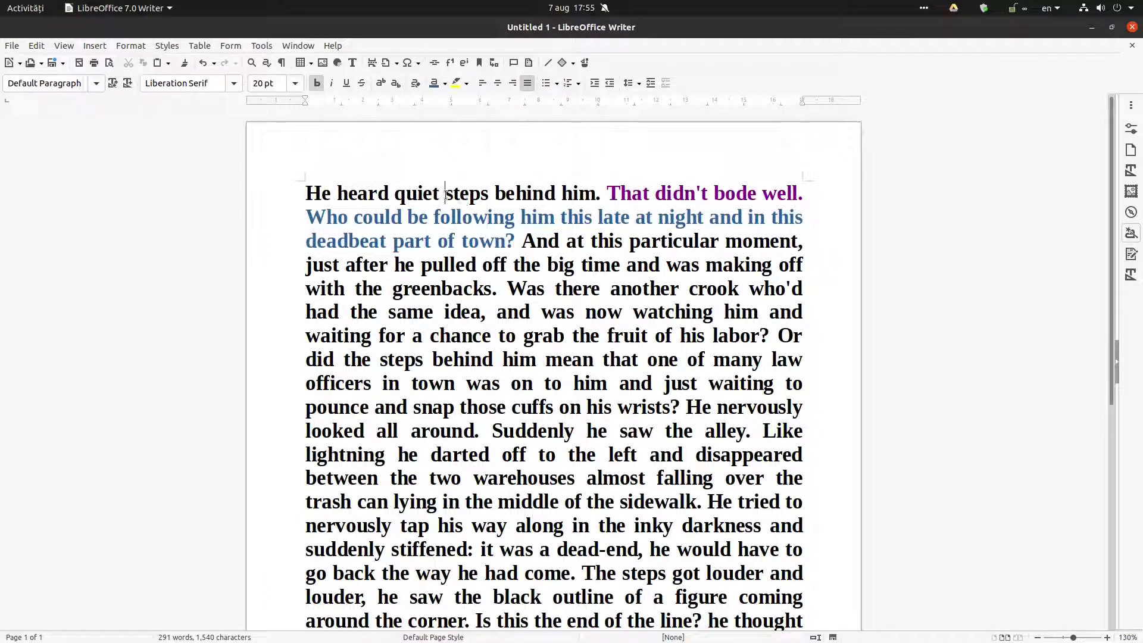
- Set "steps behind him." to black font at 60% transparency in Character settings
{"action": "left_click_drag", "start_coordinate": [447, 194], "coordinate": [603, 192]}
{"action": "right_click", "coordinate": [527, 193]}
{"action": "mouse_move", "coordinate": [564, 291]}
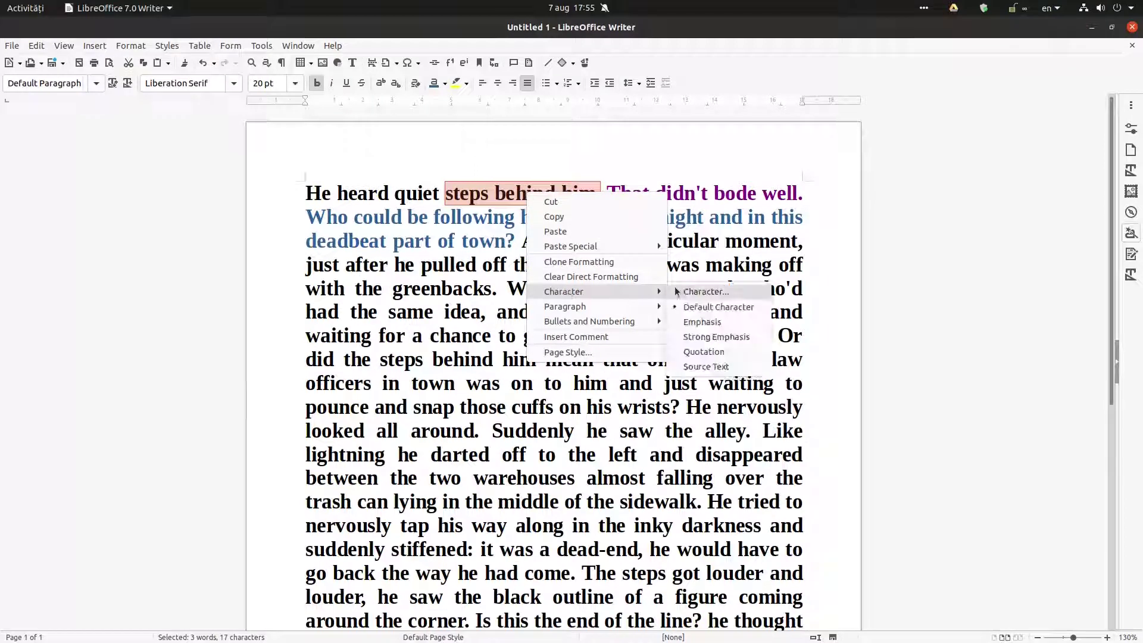
{"action": "left_click", "coordinate": [680, 291]}
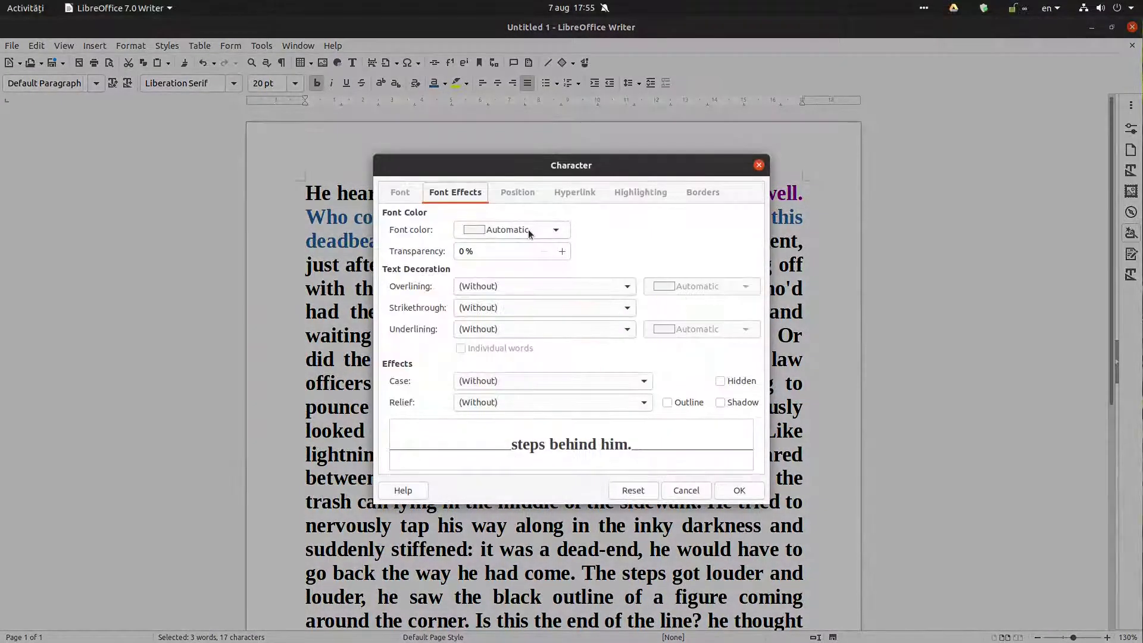
{"action": "left_click", "coordinate": [527, 229]}
{"action": "left_click", "coordinate": [463, 283]}
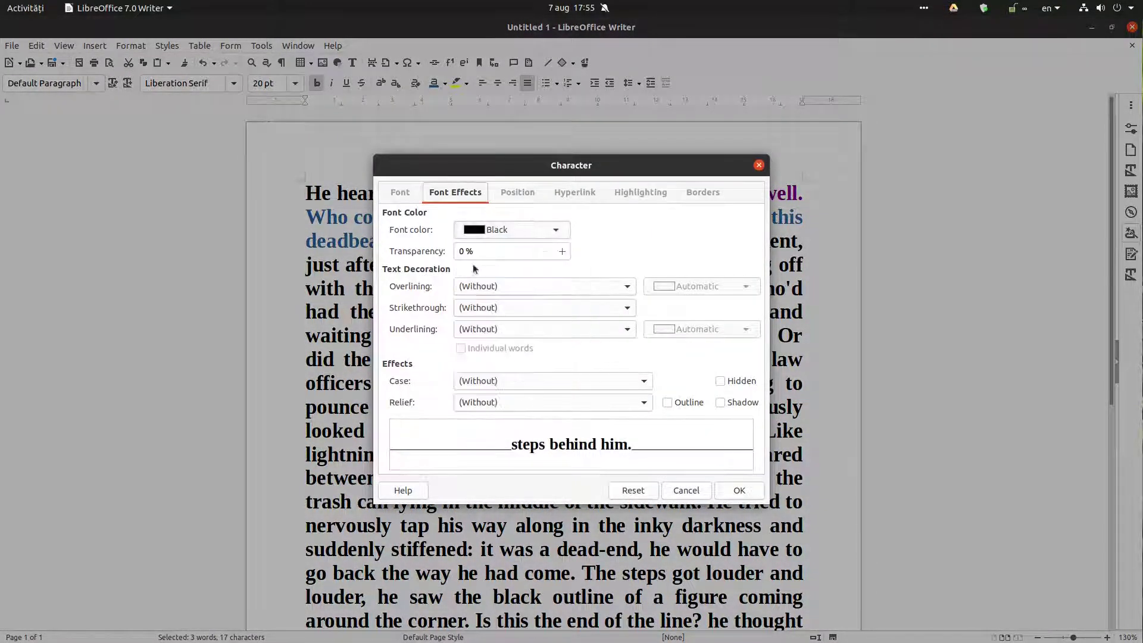
{"action": "double_click", "coordinate": [462, 251]}
{"action": "type", "text": "60"}
{"action": "key", "text": "Tab"}
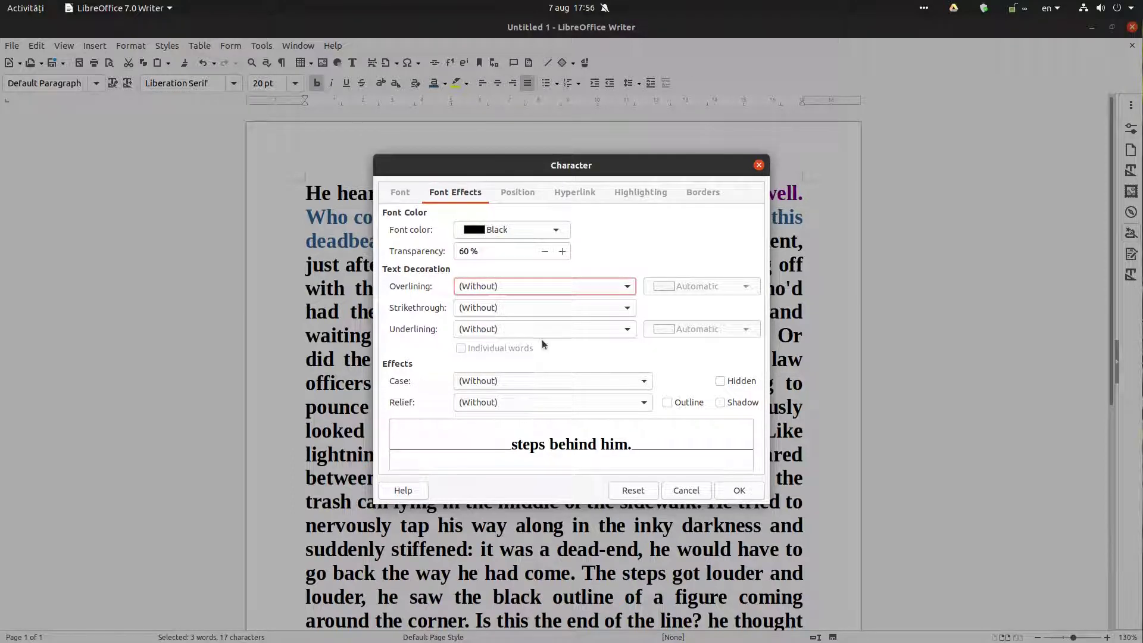
{"action": "left_click", "coordinate": [741, 491]}
{"action": "left_click", "coordinate": [623, 219]}
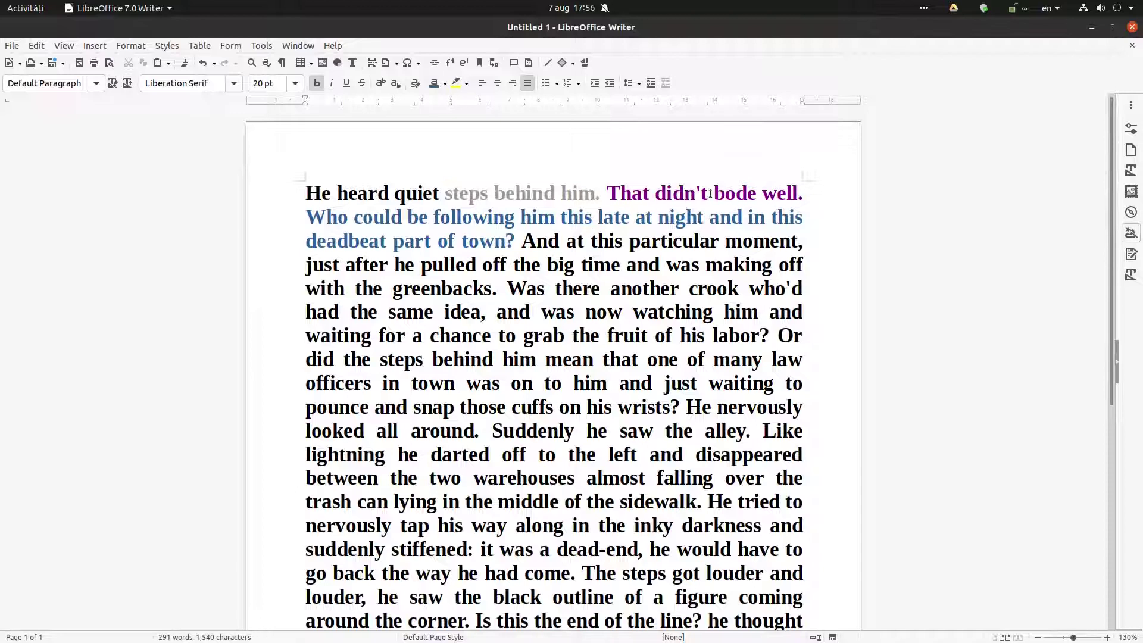
- Give the purple words "bode well." 60% transparency through the Character dialog
{"action": "left_click_drag", "start_coordinate": [714, 192], "coordinate": [806, 189]}
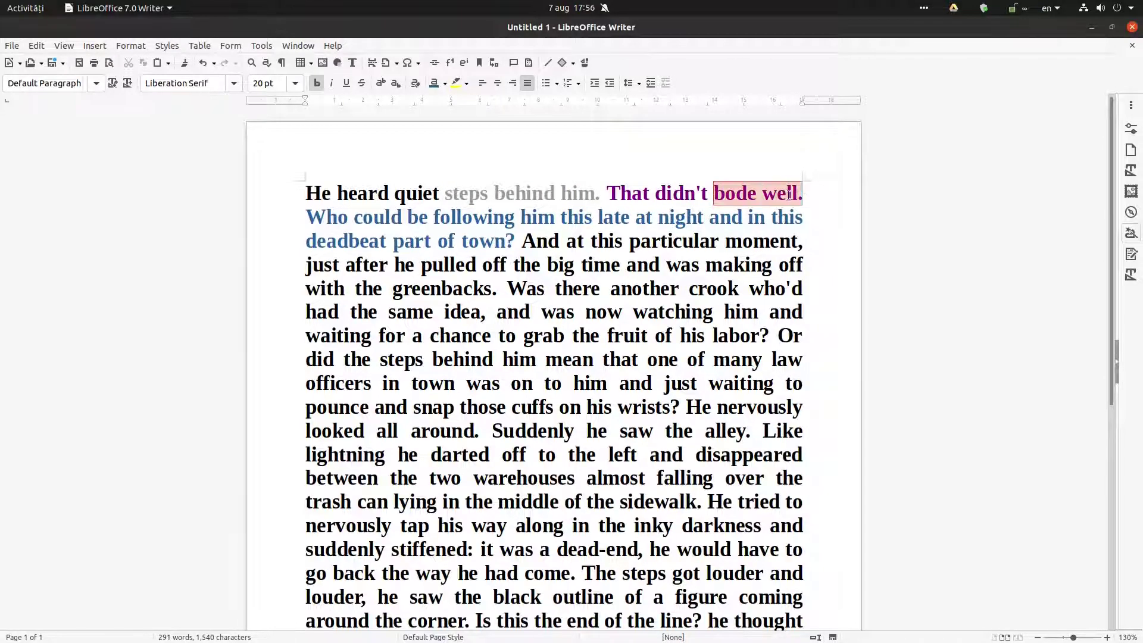
{"action": "right_click", "coordinate": [789, 193]}
{"action": "mouse_move", "coordinate": [849, 296]}
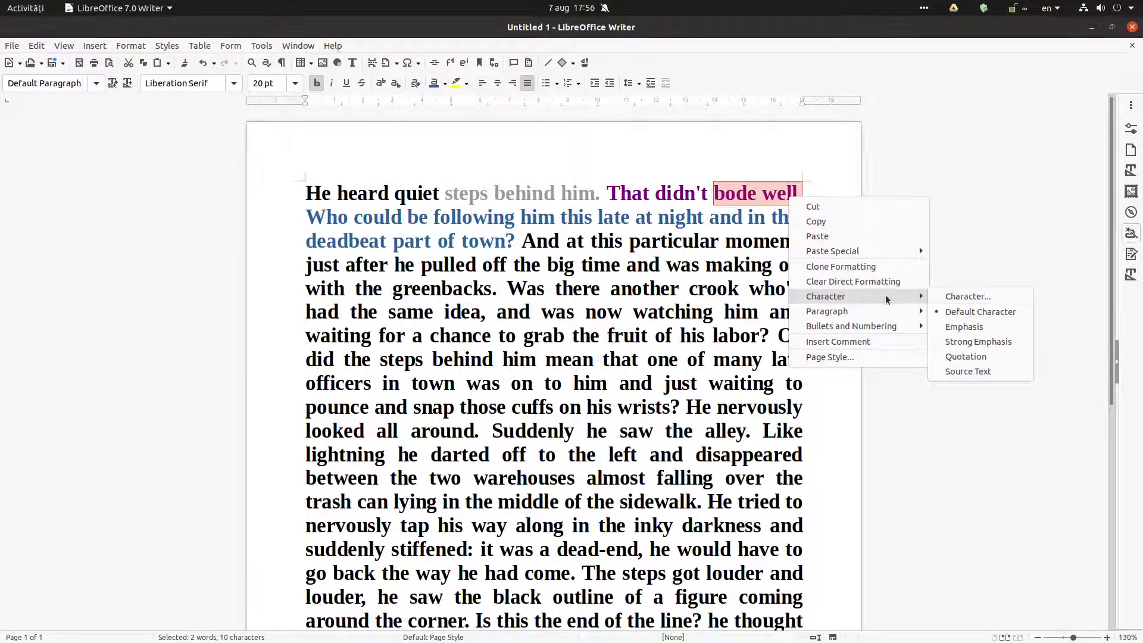
{"action": "left_click", "coordinate": [967, 296]}
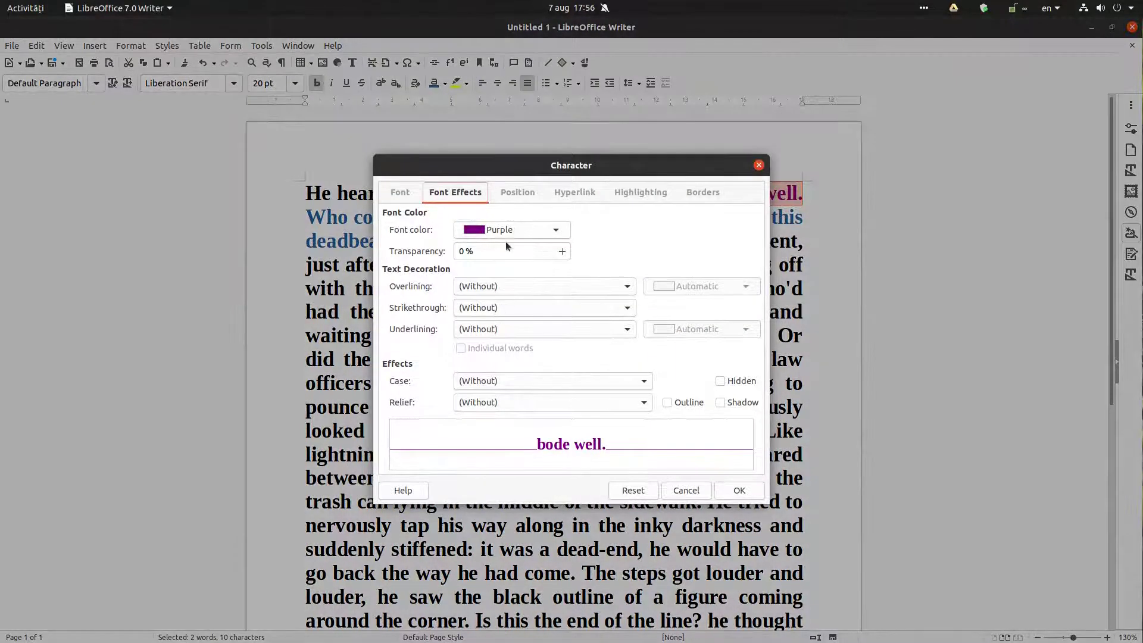
{"action": "double_click", "coordinate": [505, 250]}
{"action": "type", "text": "60"}
{"action": "key", "text": "Tab"}
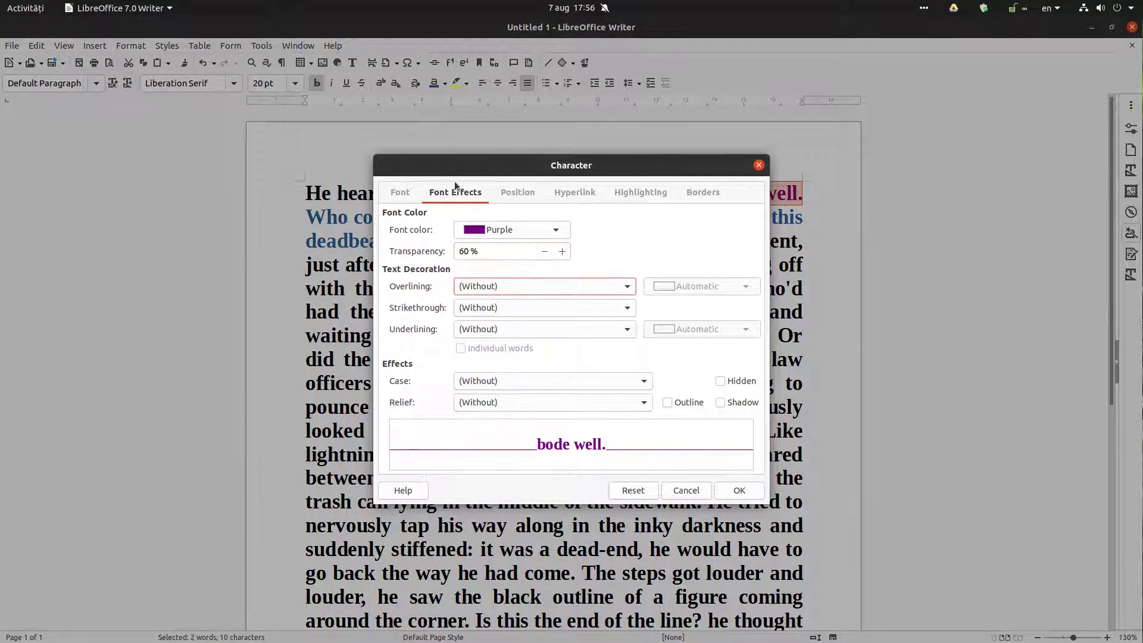
{"action": "left_click", "coordinate": [739, 489]}
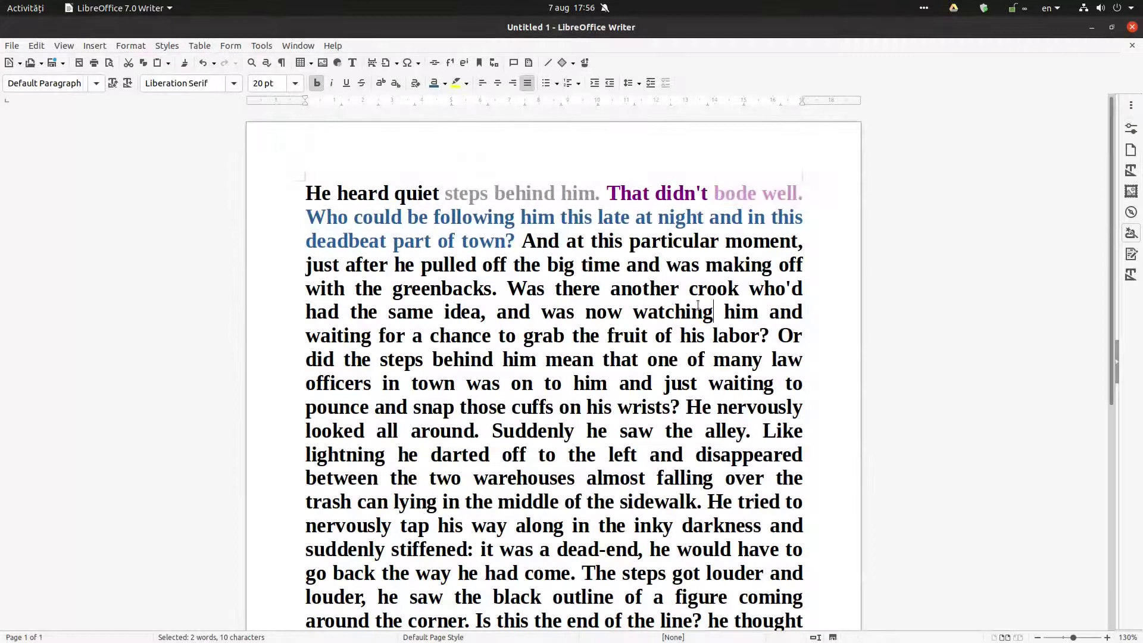
- Set "late at night and in this deadbeat part of town?" to 80% transparency
{"action": "left_click", "coordinate": [631, 218]}
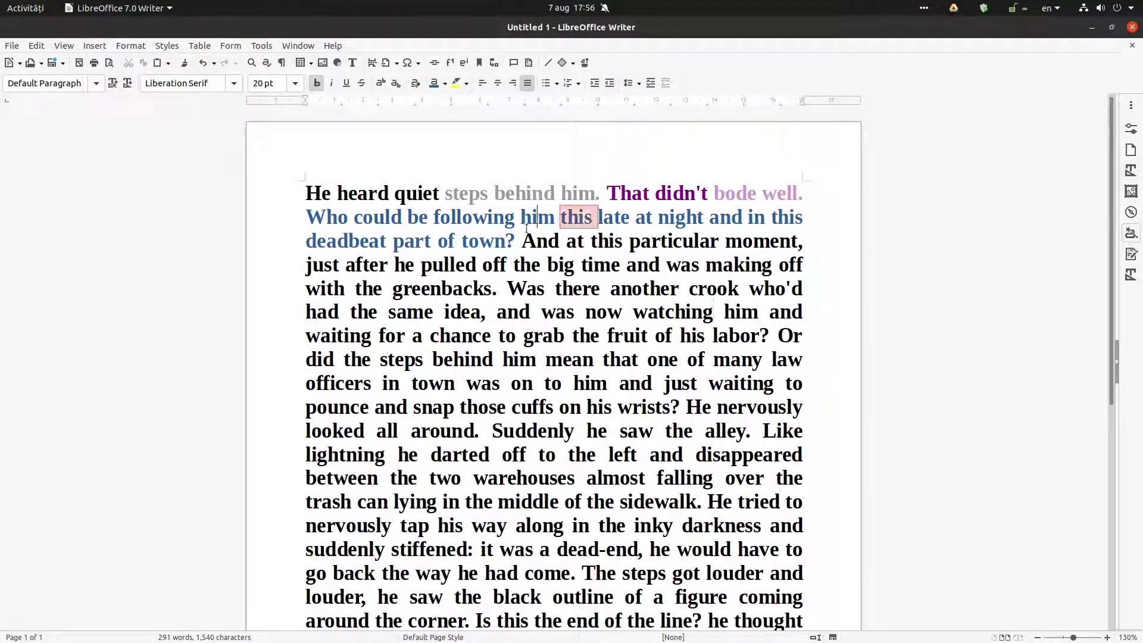
{"action": "left_click_drag", "start_coordinate": [600, 217], "coordinate": [517, 242]}
{"action": "right_click", "coordinate": [618, 222]}
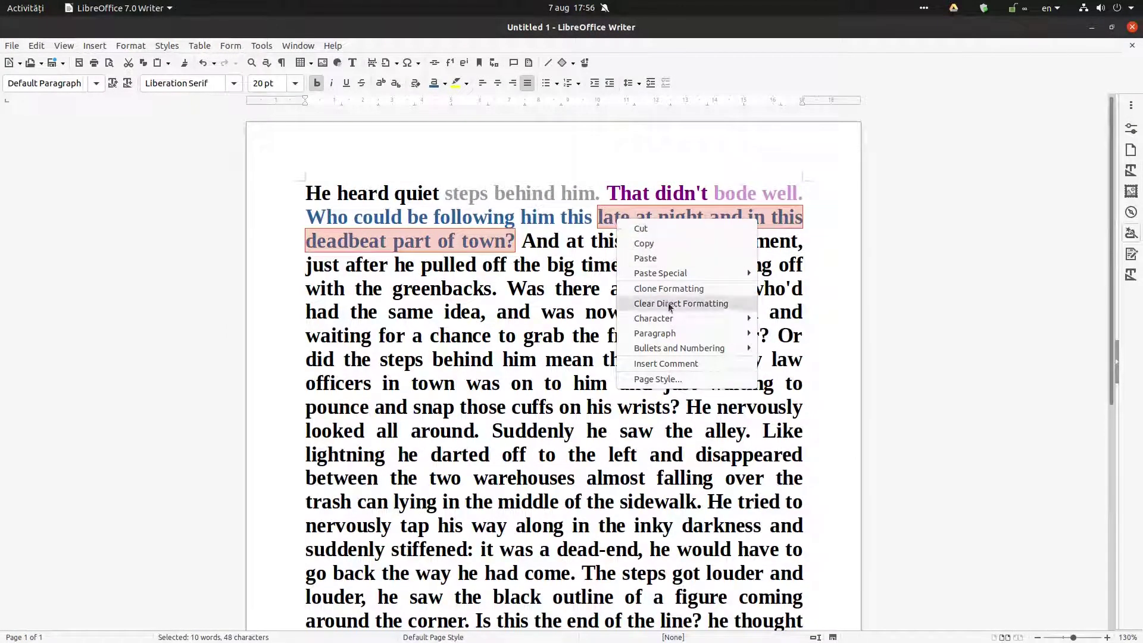
{"action": "left_click", "coordinate": [768, 317]}
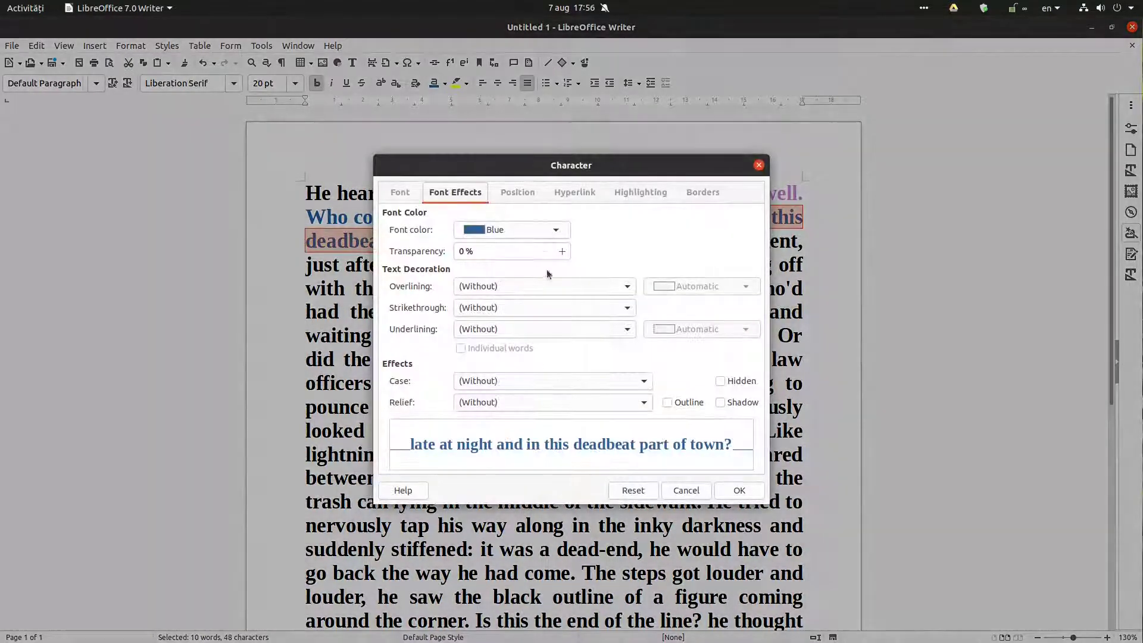
{"action": "left_click", "coordinate": [513, 250]}
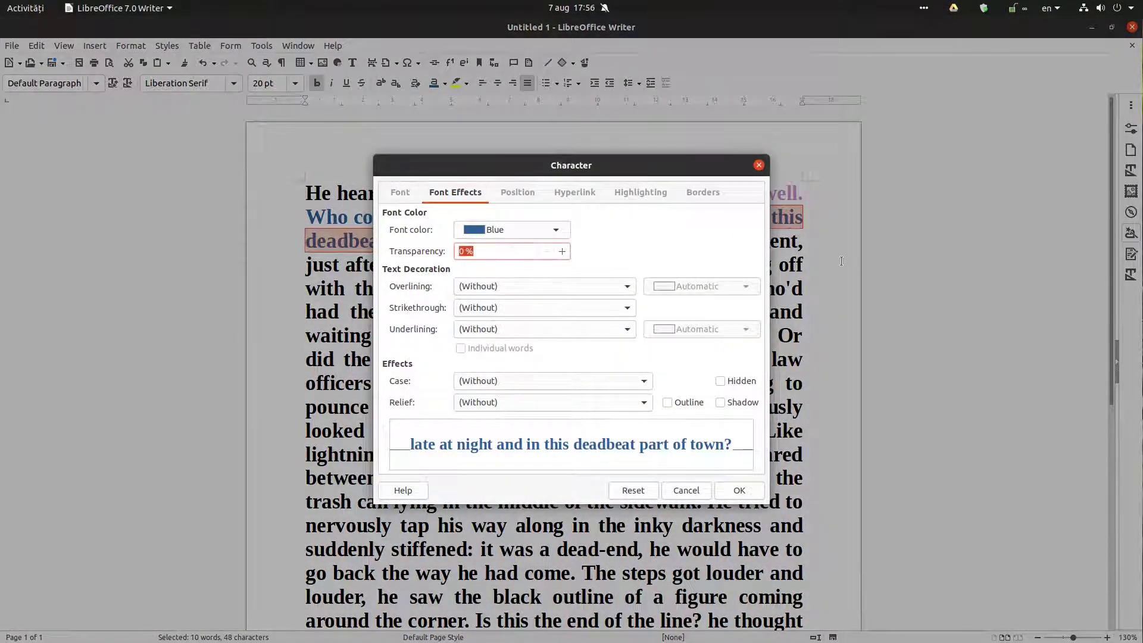
{"action": "type", "text": "80"}
{"action": "key", "text": "Tab"}
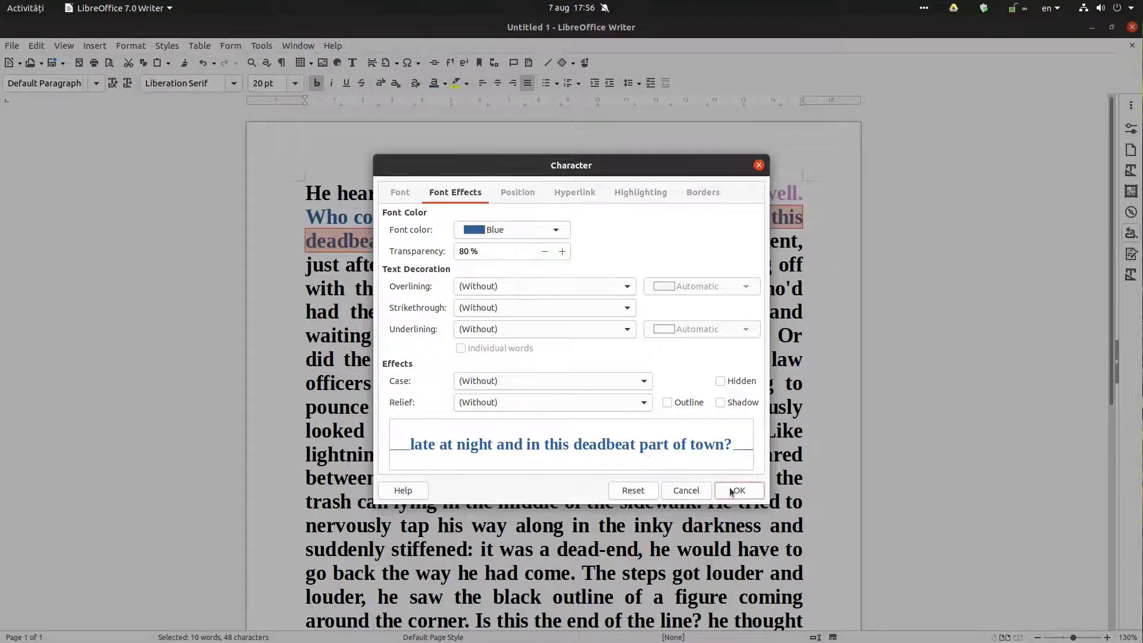
{"action": "left_click", "coordinate": [738, 490]}
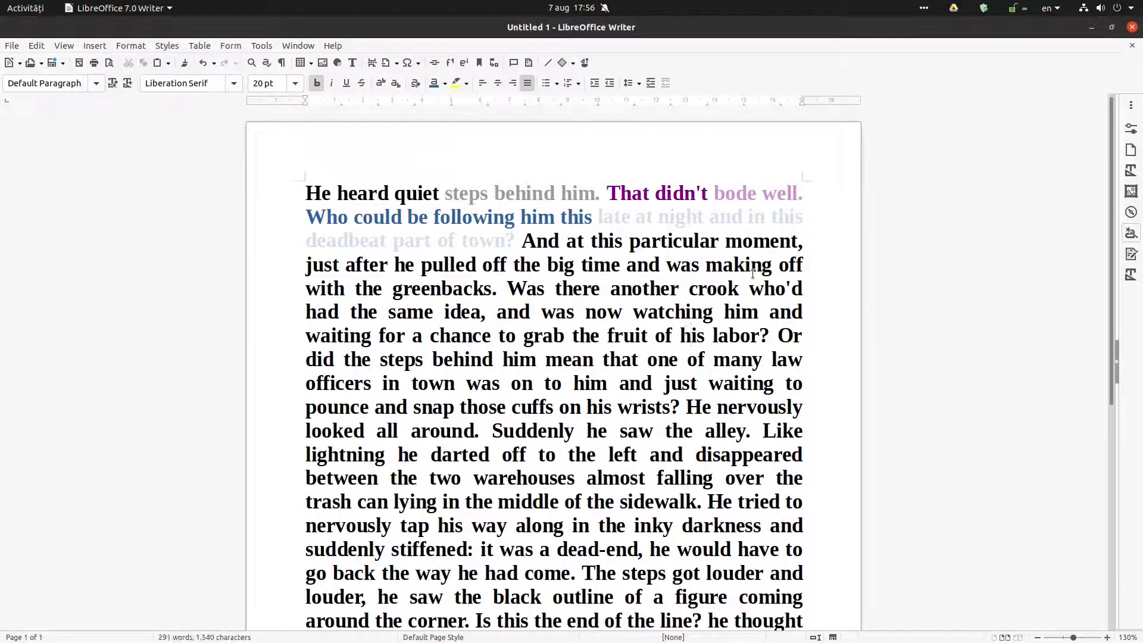
{"action": "scroll", "coordinate": [685, 241], "scroll_direction": "up", "scroll_amount": 3, "text": "ctrl"}
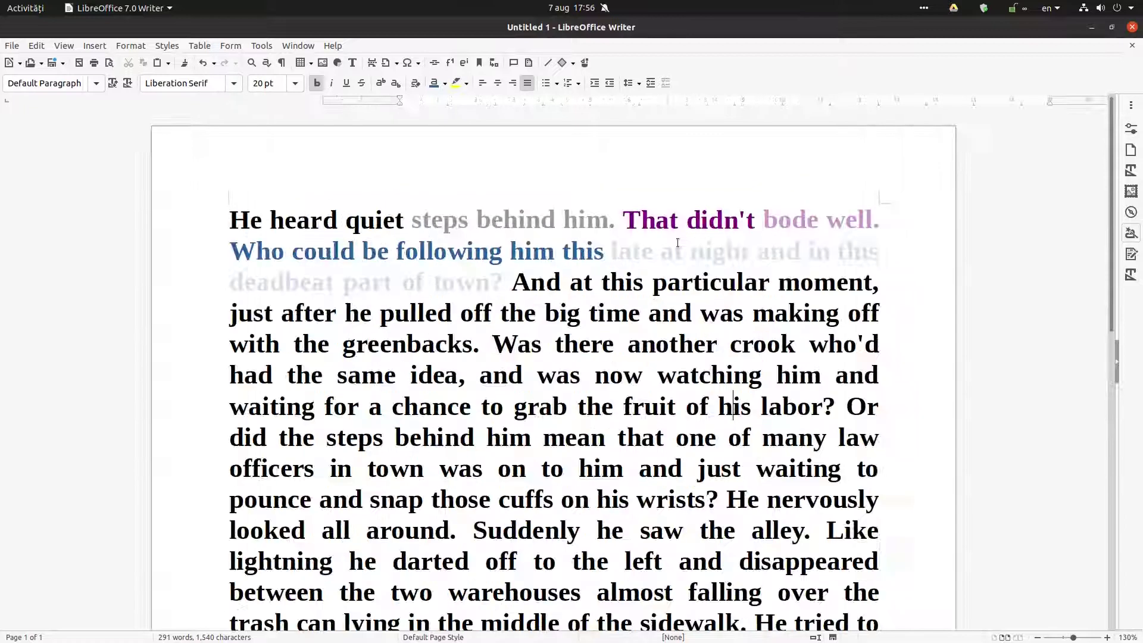
- Show the page in Print Preview (Ctrl+Shift+O)
{"action": "double_click", "coordinate": [597, 252]}
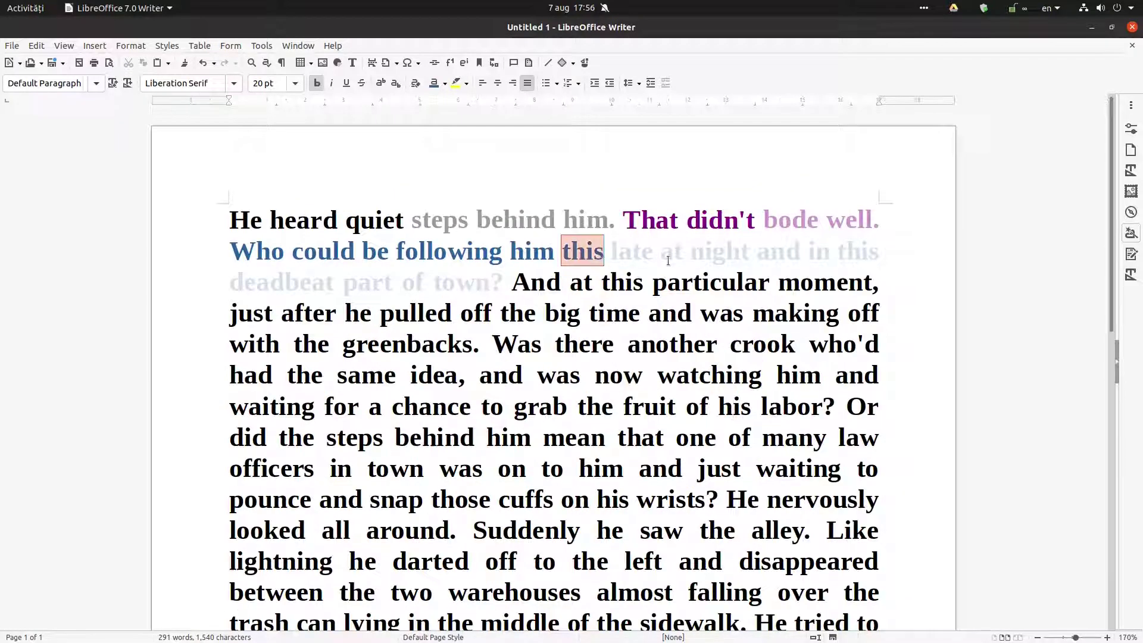
{"action": "left_click", "coordinate": [616, 251]}
{"action": "left_click", "coordinate": [285, 281]}
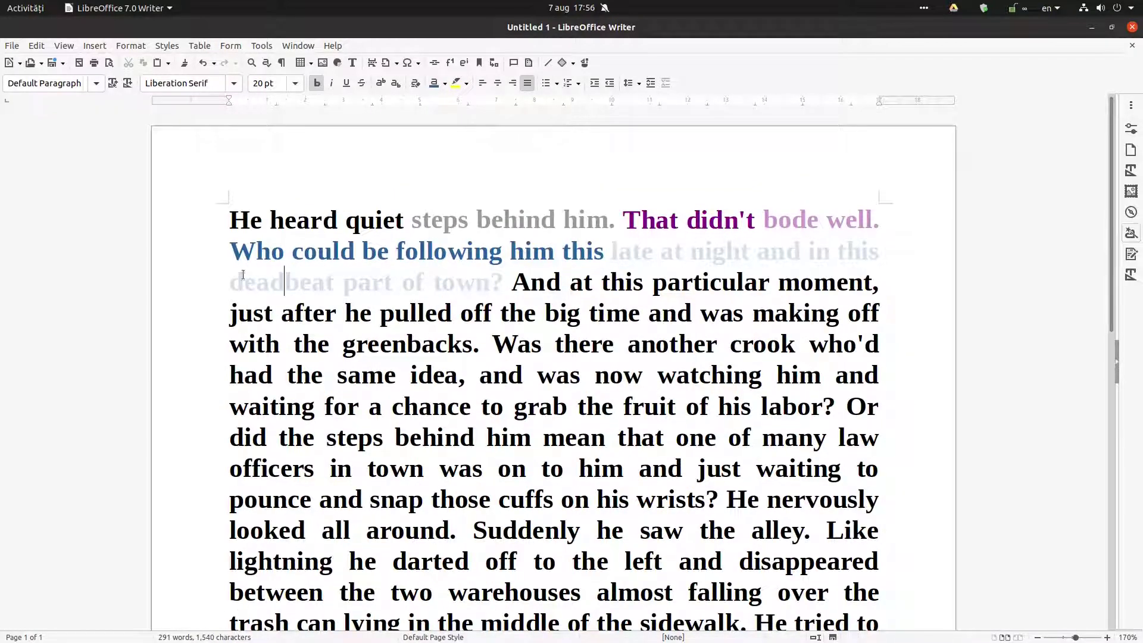
{"action": "key", "text": "ctrl+shift+o"}
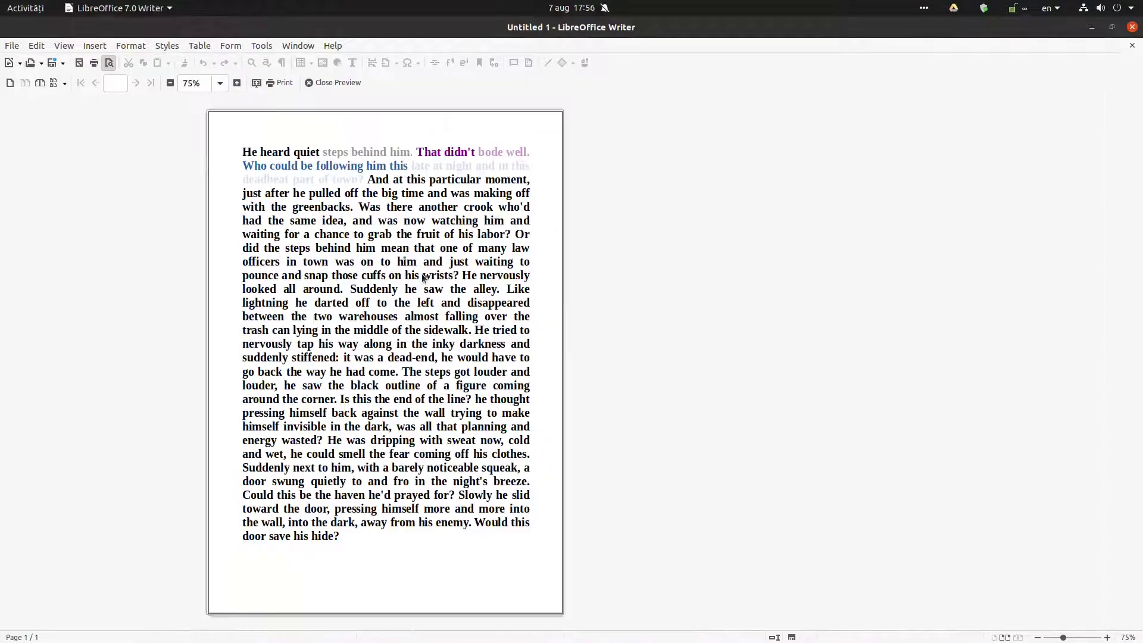
{"action": "scroll", "coordinate": [420, 267], "scroll_direction": "up", "scroll_amount": 2, "text": "ctrl"}
{"action": "scroll", "coordinate": [403, 218], "scroll_direction": "up", "scroll_amount": 2, "text": "ctrl"}
{"action": "scroll", "coordinate": [402, 218], "scroll_direction": "up", "scroll_amount": 1, "text": "ctrl"}
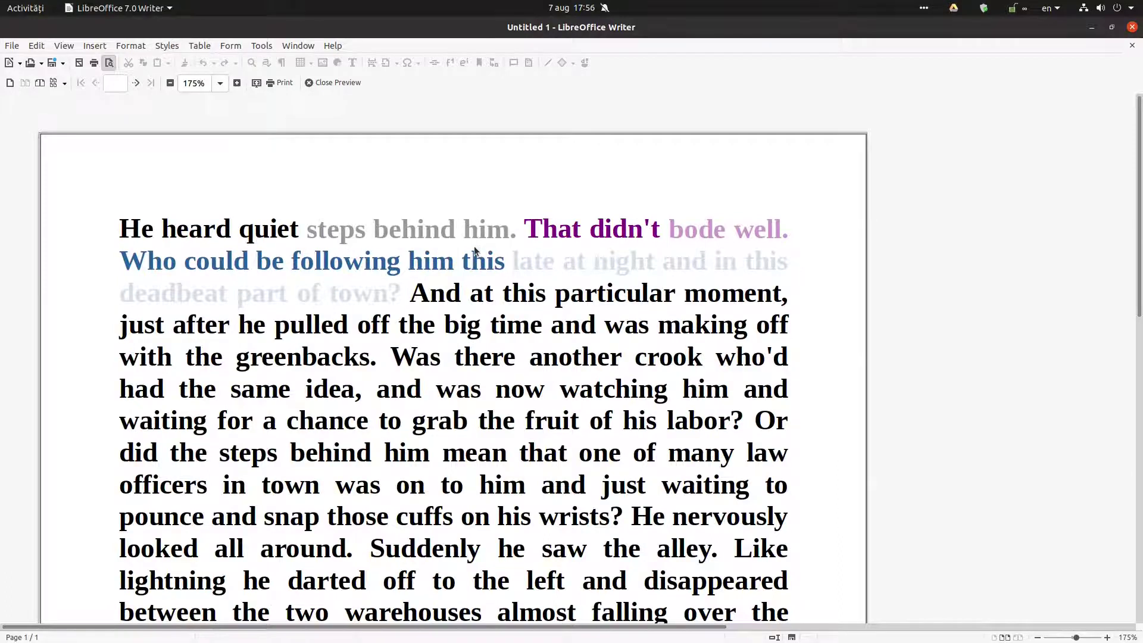
{"action": "scroll", "coordinate": [474, 245], "scroll_direction": "up", "scroll_amount": 2, "text": "ctrl"}
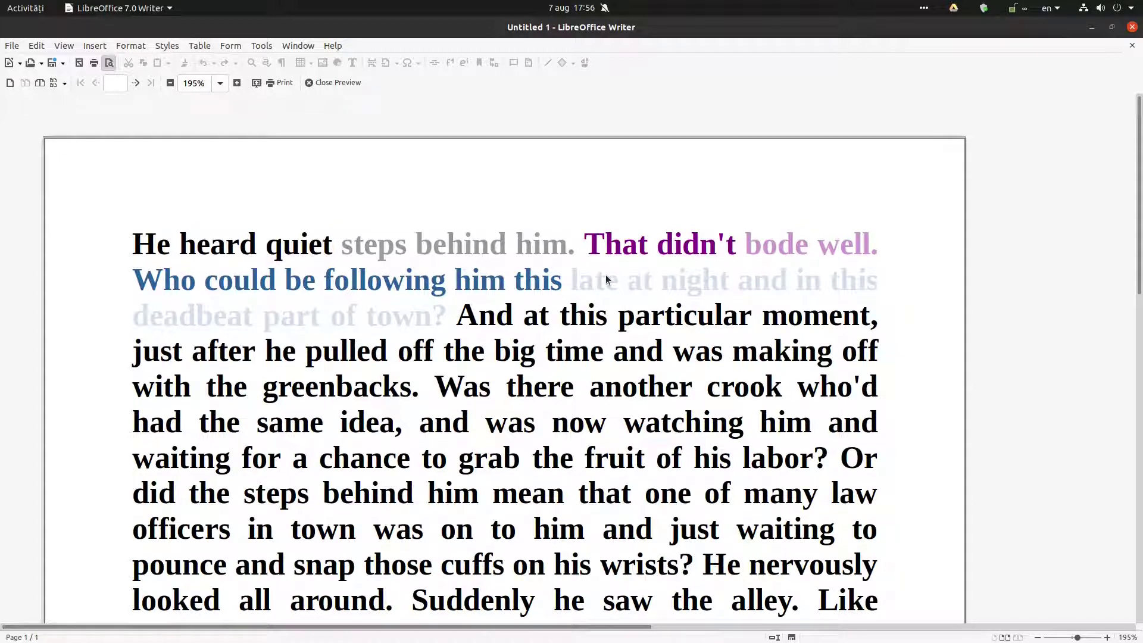
- Close Print Preview and show the About LibreOffice dialog (version 7.0.0.3)
{"action": "left_click", "coordinate": [360, 87]}
{"action": "left_click", "coordinate": [333, 46]}
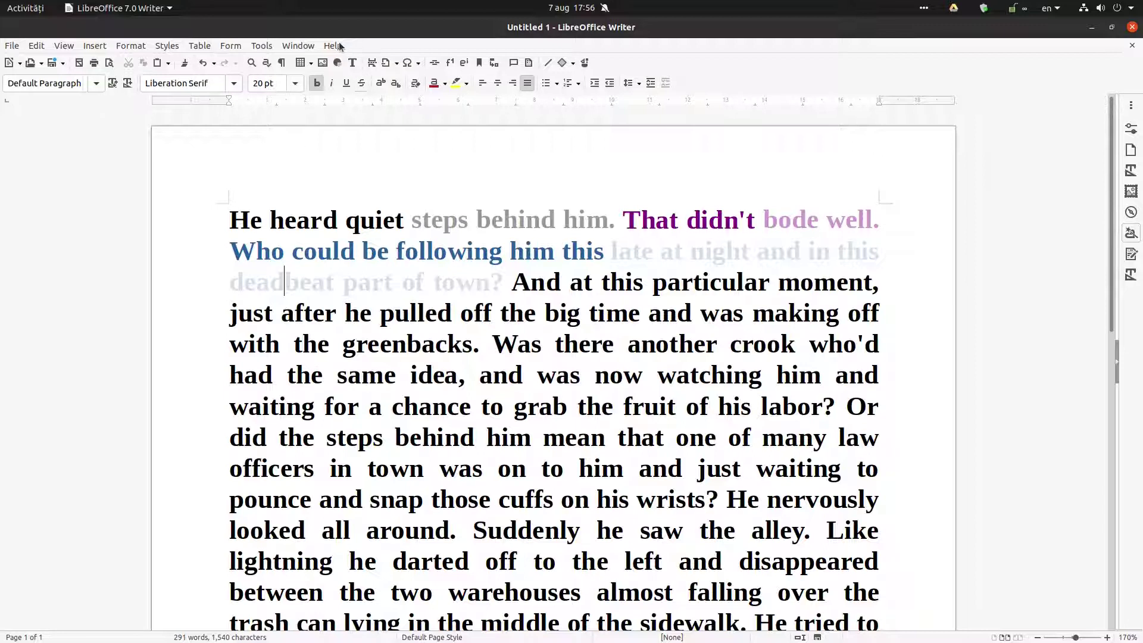
{"action": "left_click", "coordinate": [366, 224]}
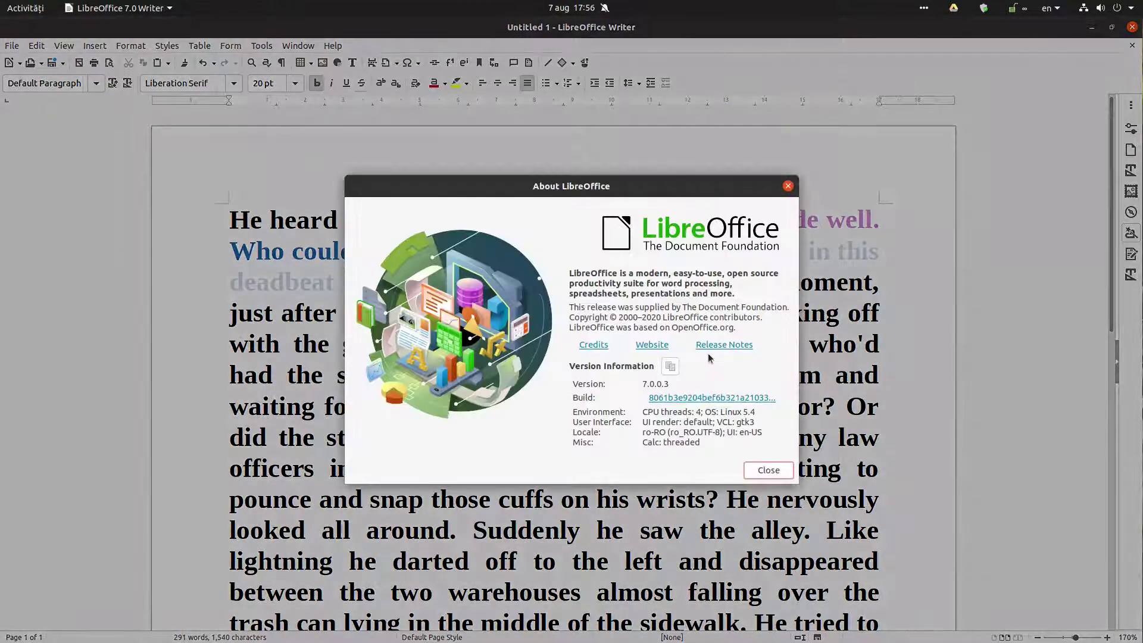